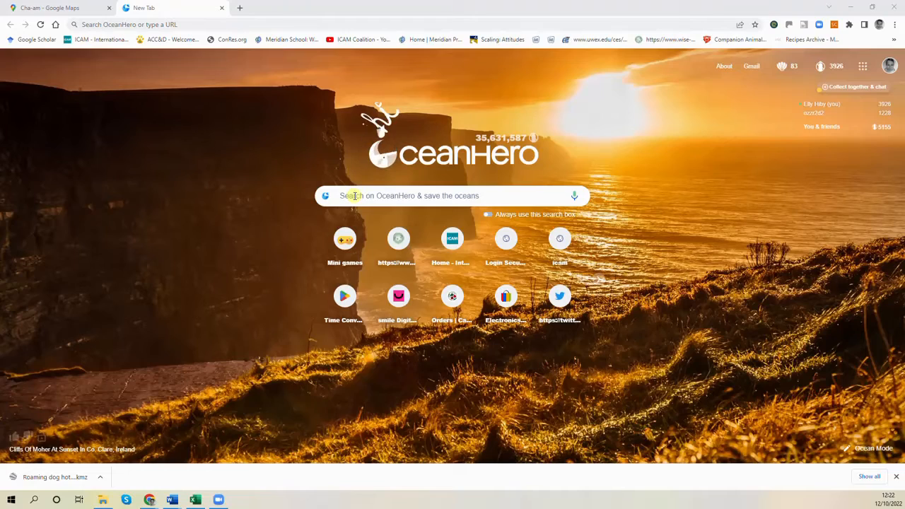
Open Google My Maps through a web search for "My Maps" and create a new blank map.
left_click(354, 196)
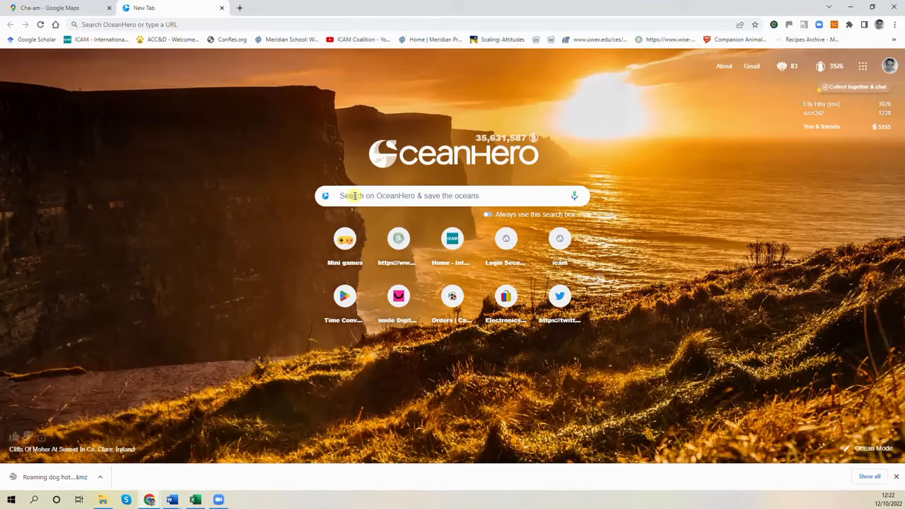
type("My Maps")
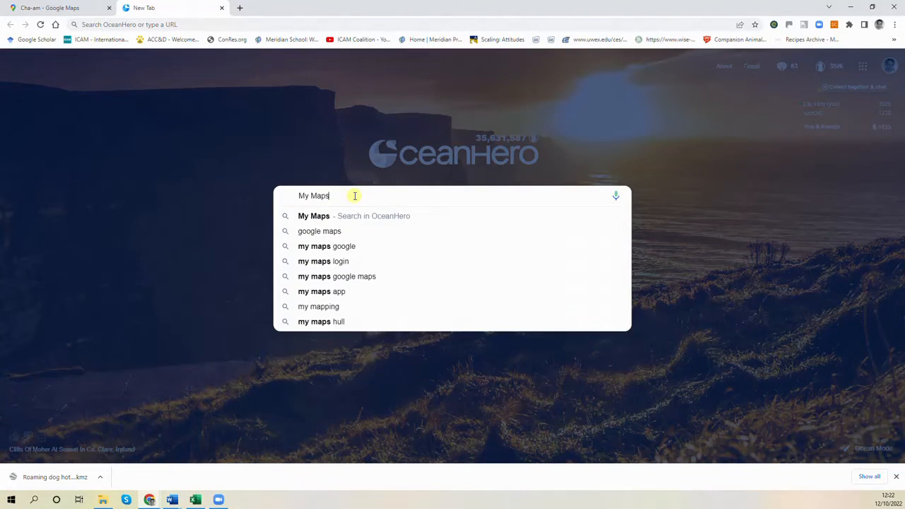
key("Return")
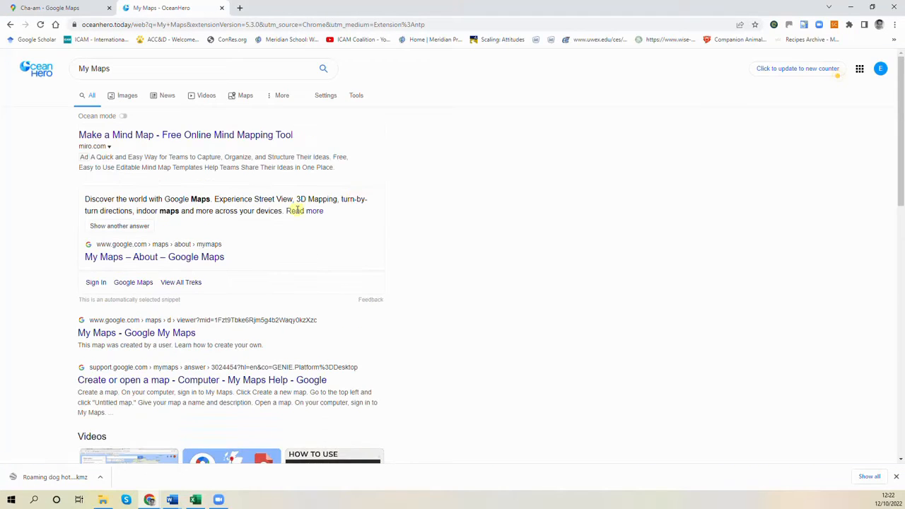
left_click(154, 258)
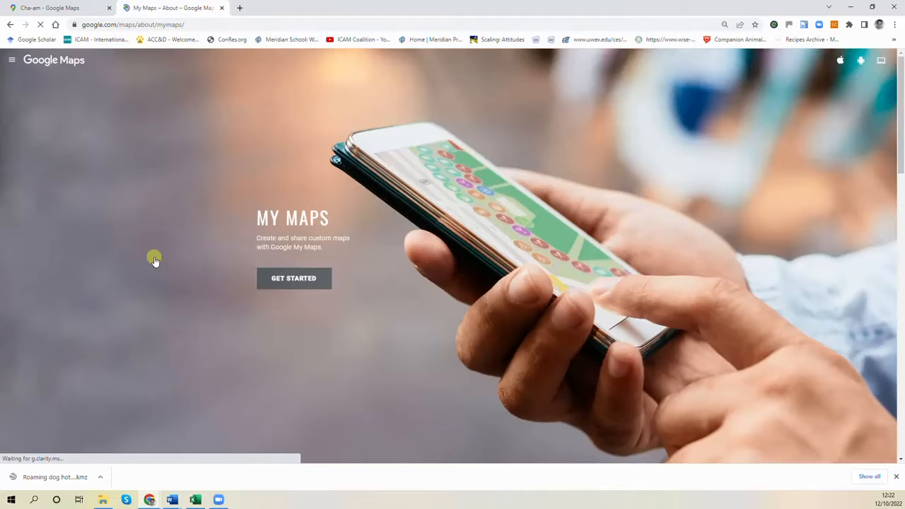
left_click(290, 280)
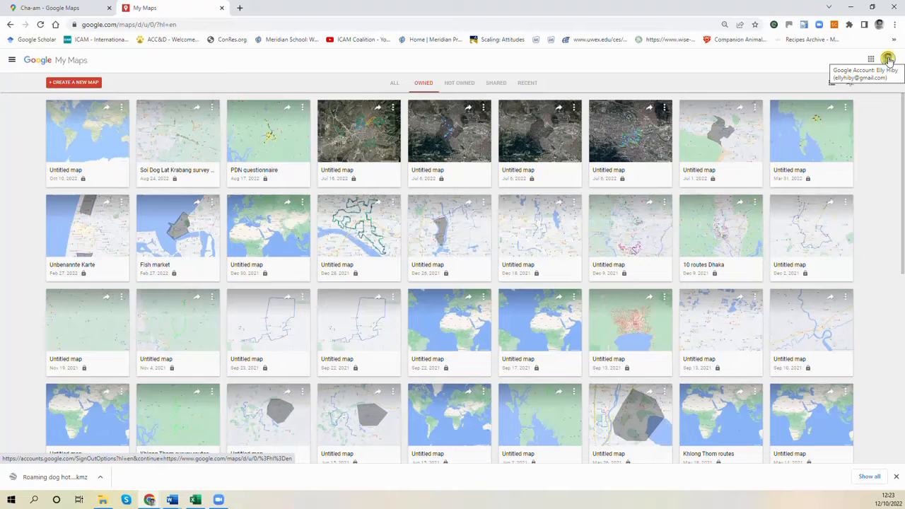
left_click(79, 83)
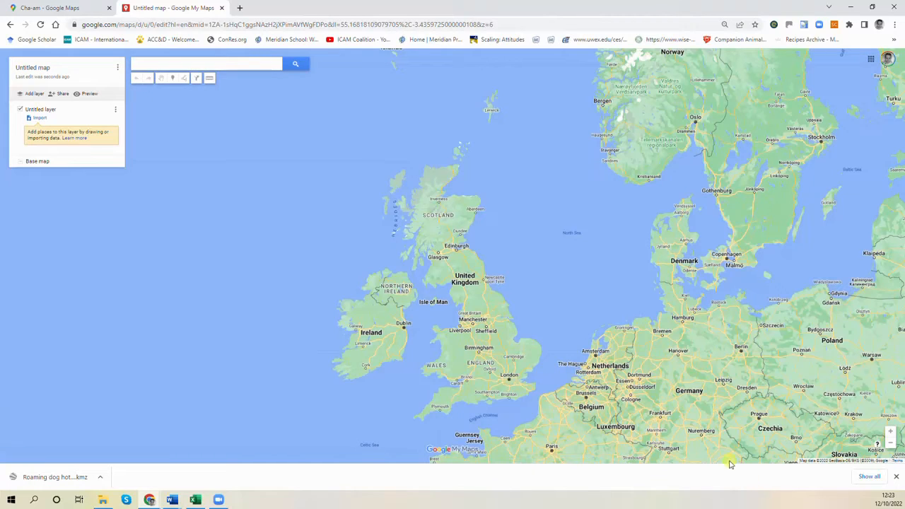
left_click(897, 477)
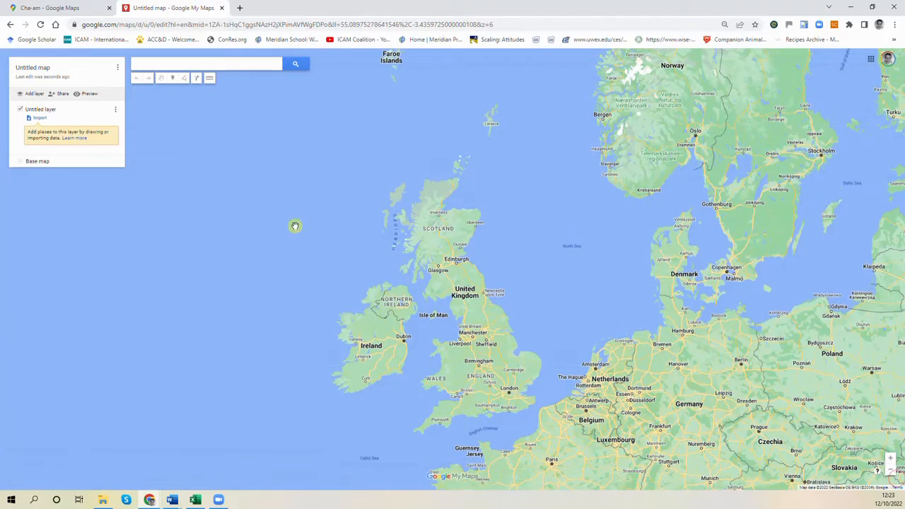
Find Cha-am in Phetchaburi, Thailand, with the place search and remove the search result from the map.
left_click(168, 64)
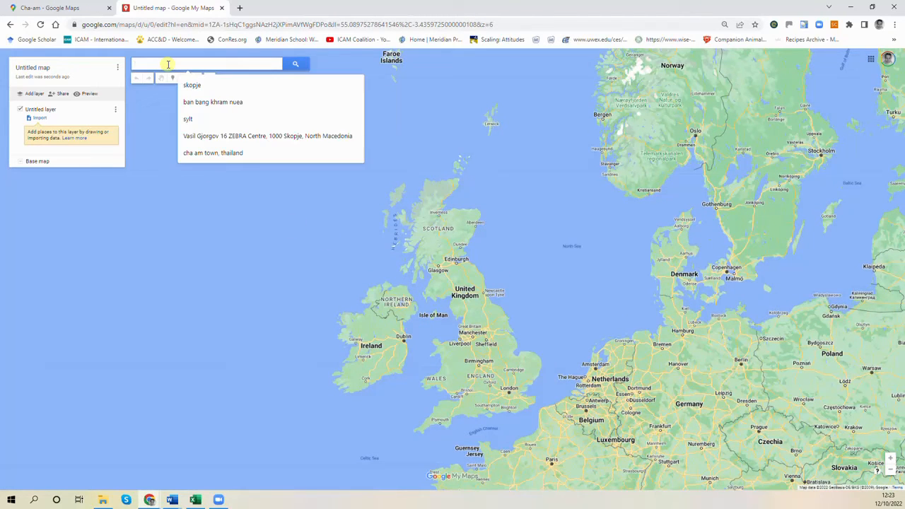
type("Cha")
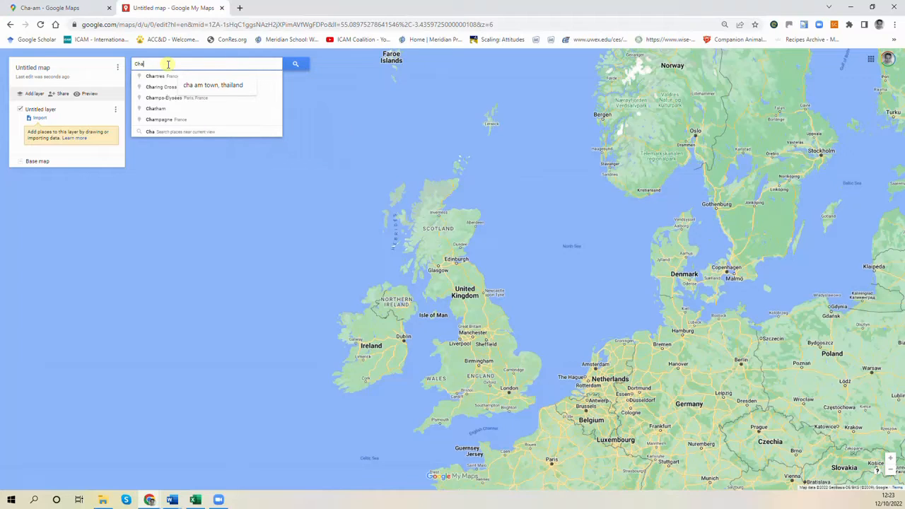
type(" am")
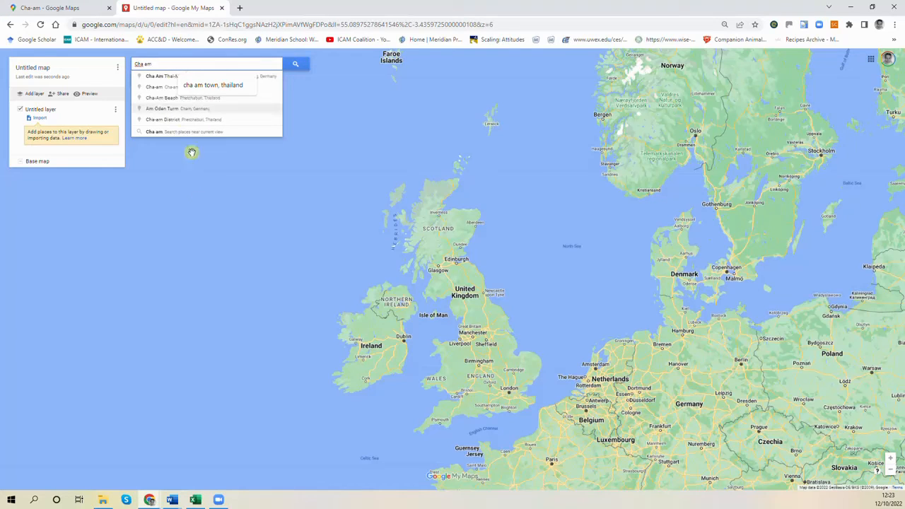
left_click(162, 88)
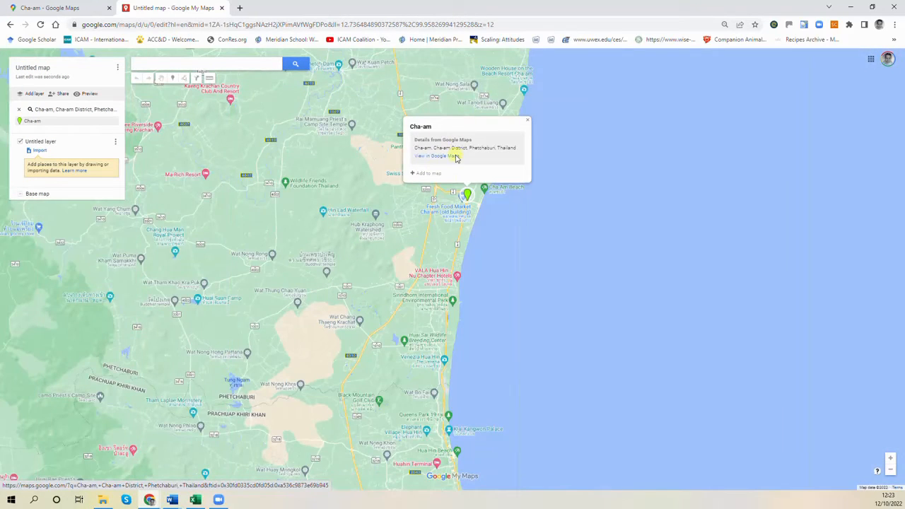
left_click(530, 122)
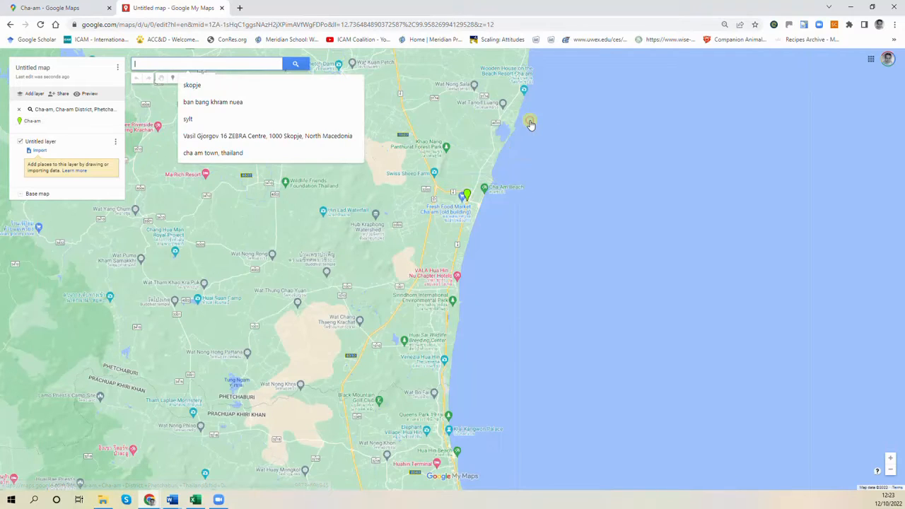
left_click(19, 110)
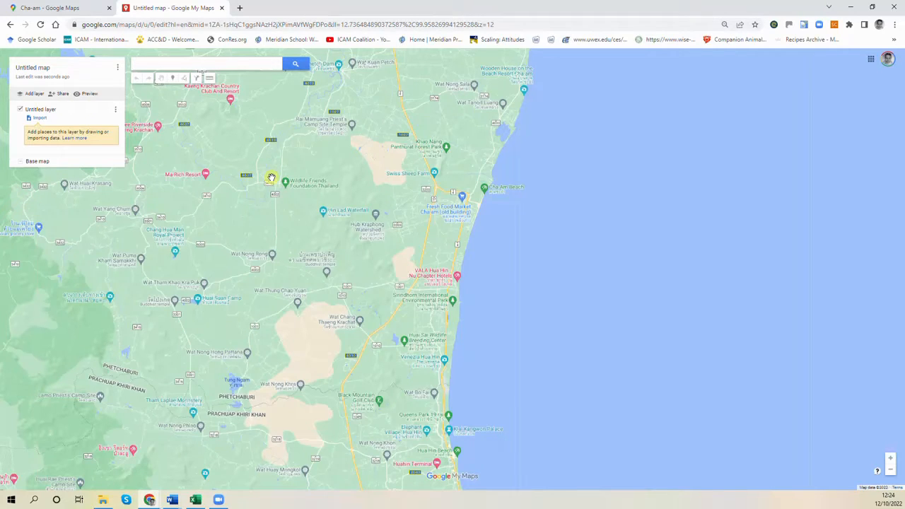
Examine the town boundary of Cha-am in Google Maps and return to the untitled My Maps map.
left_click(68, 9)
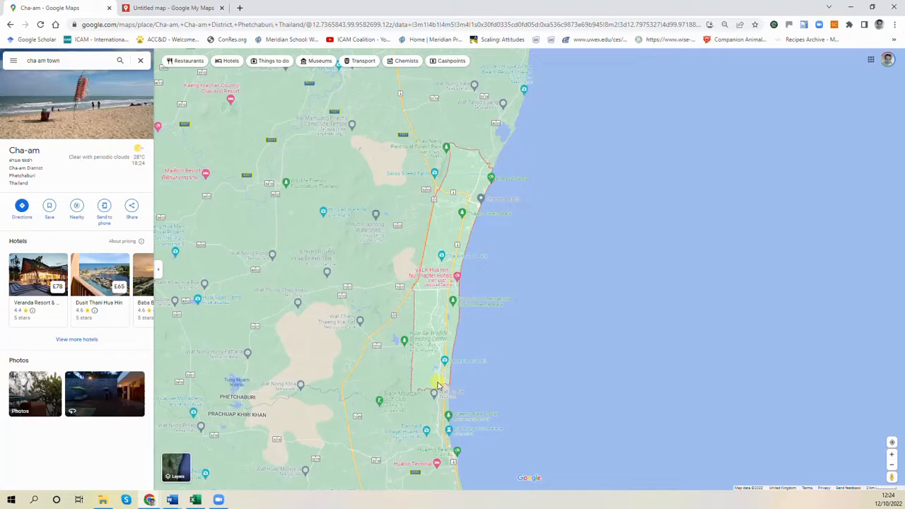
left_click(188, 8)
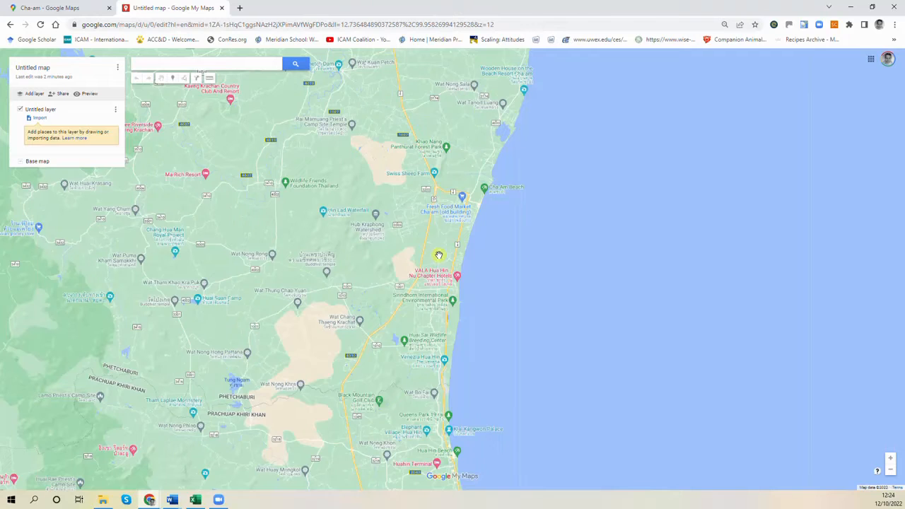
Add a marker on the coast just south of Baba Beach Club, named "20 dogs on beach outside Hotel X".
scroll(440, 255, "up", 2)
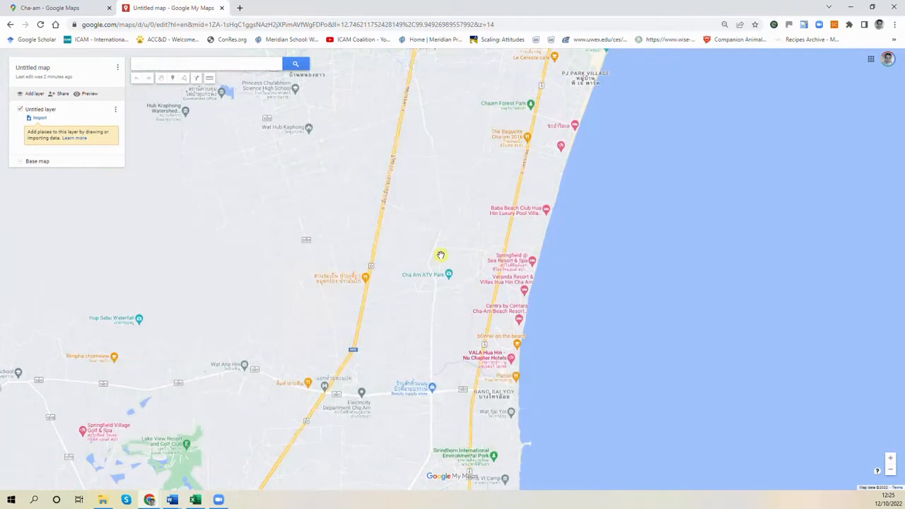
left_click(174, 79)
left_click(546, 231)
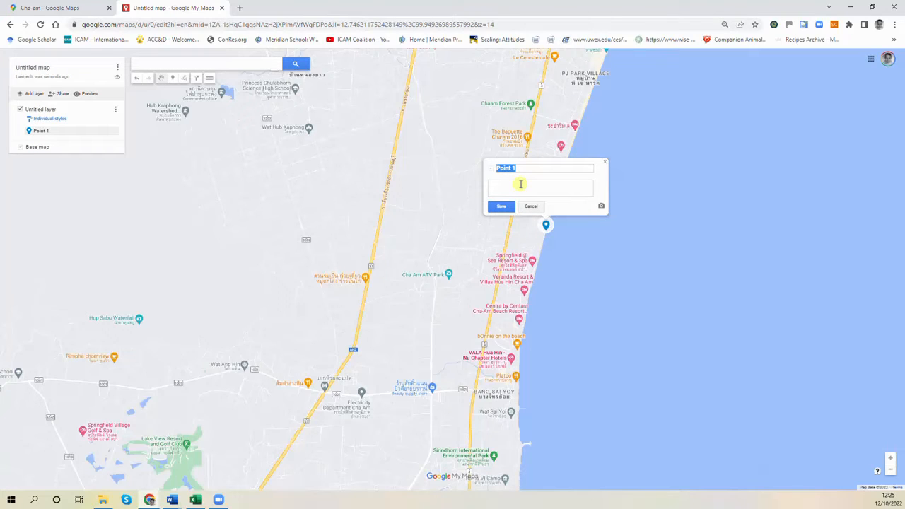
type("20 dogs on beach outside Hotel X")
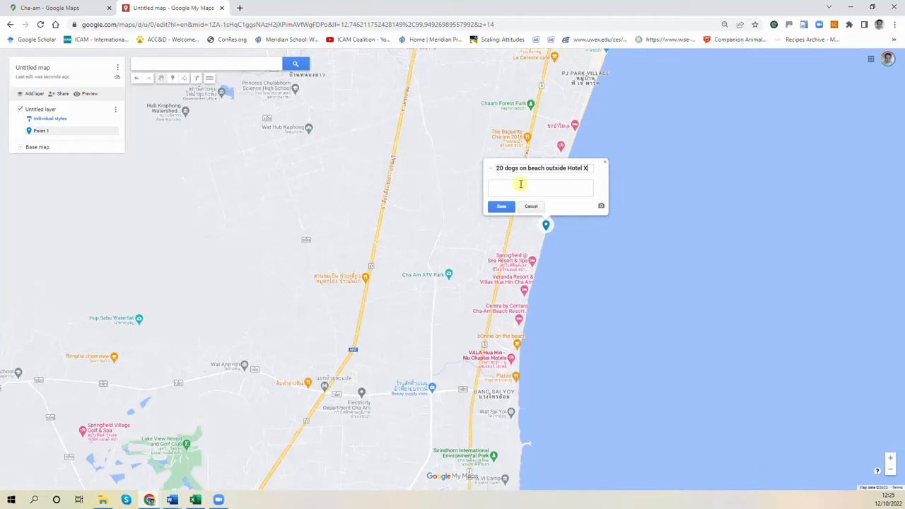
left_click(502, 205)
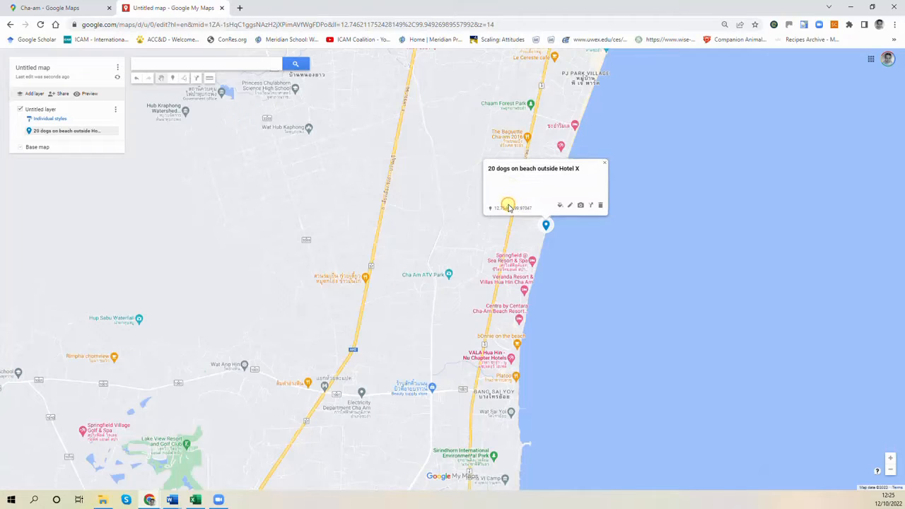
left_click(605, 163)
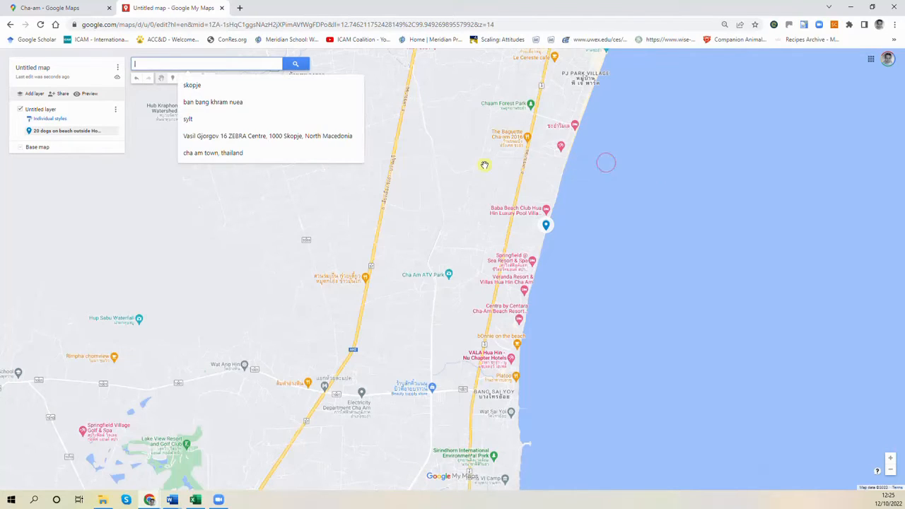
Add a marker on the inland road north of Cha Am ATV Park, named "Trash point - dogs appear here".
left_click(160, 94)
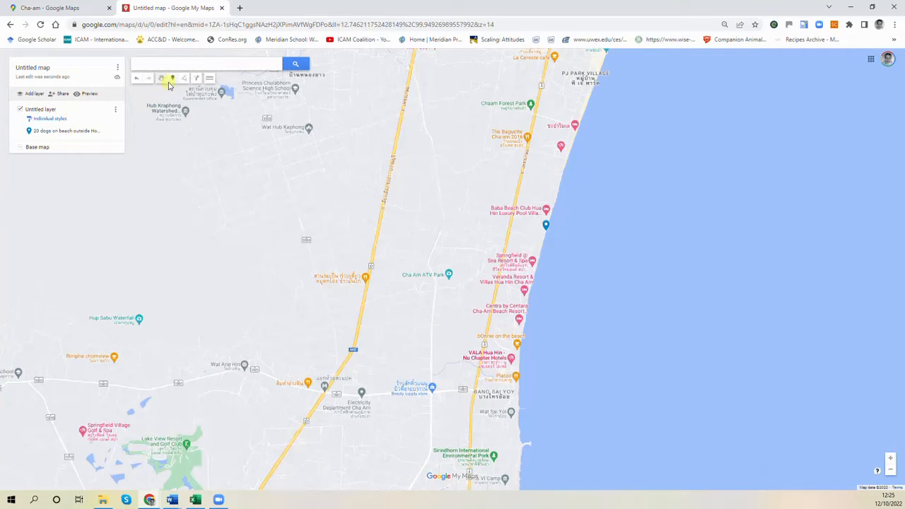
left_click(172, 80)
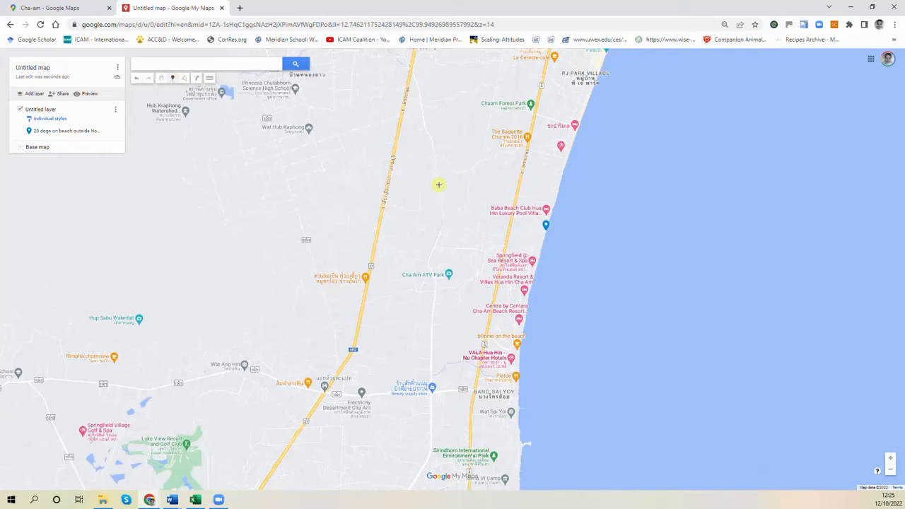
left_click(442, 154)
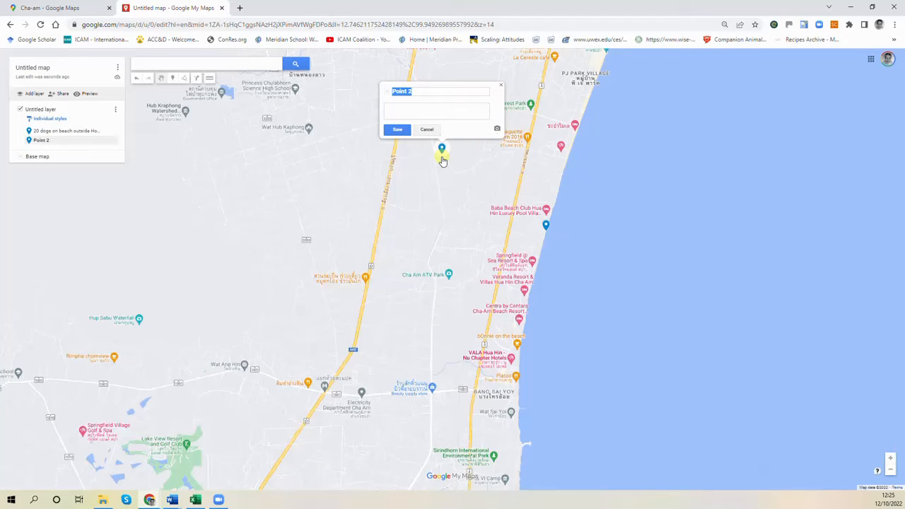
type("Trash point - dogs appear here")
left_click(397, 129)
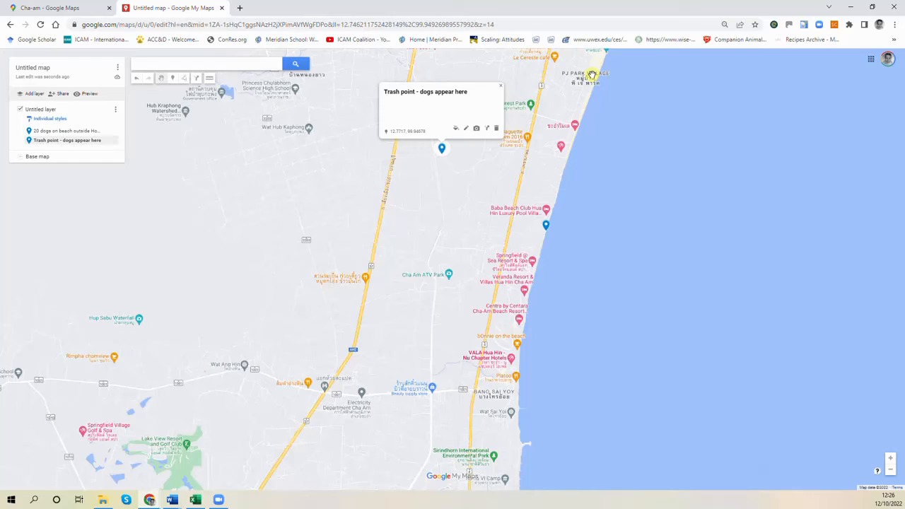
left_click(500, 88)
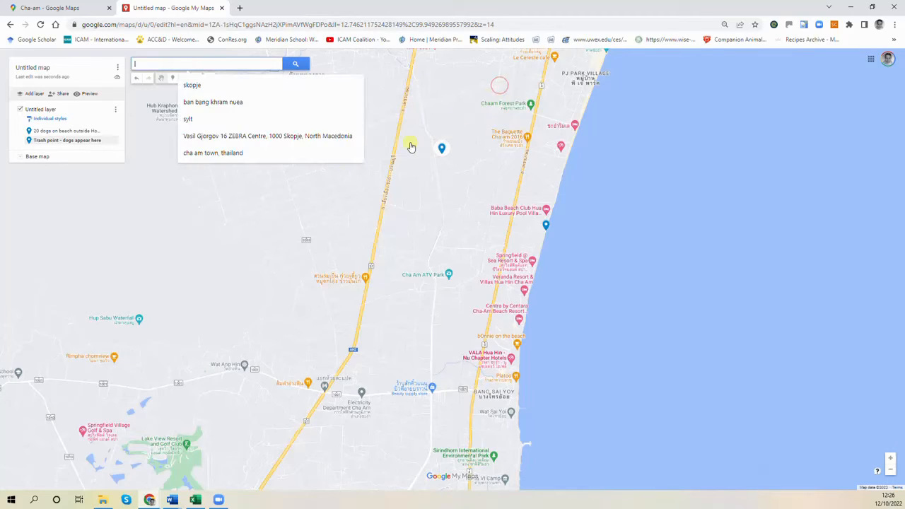
left_click(251, 196)
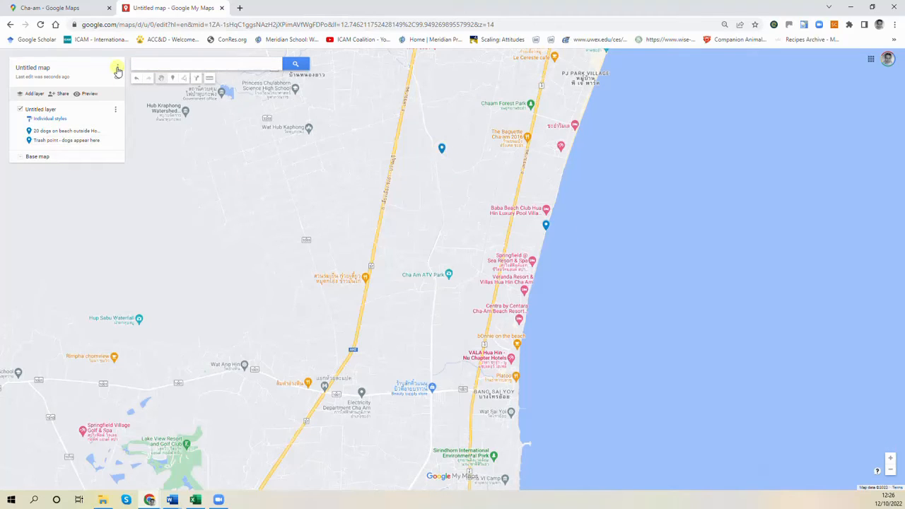
Set the map title to "Roaming dog hotspots in Cha Am".
left_click(32, 68)
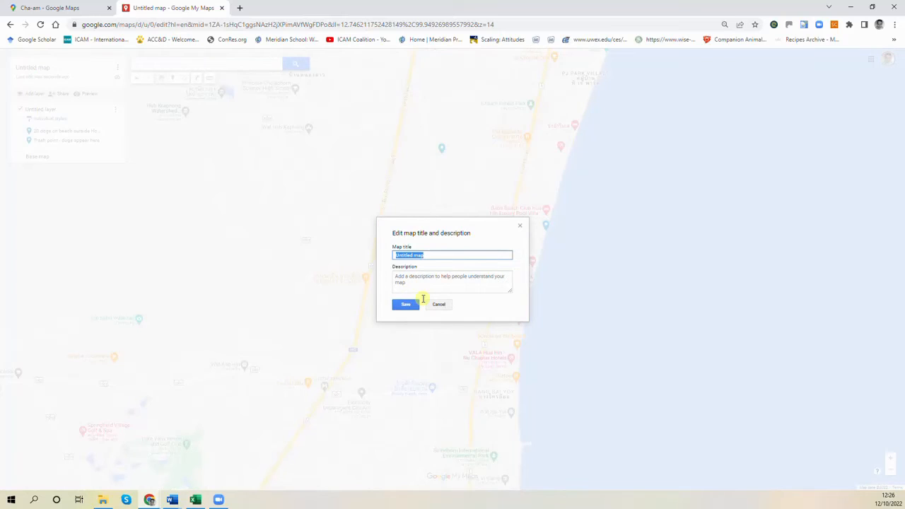
type("Roaming dog")
type(" host")
type("spots")
key("BackSpace")
key("BackSpace")
key("BackSpace")
key("BackSpace")
type("ts in Cha Am")
left_click(410, 305)
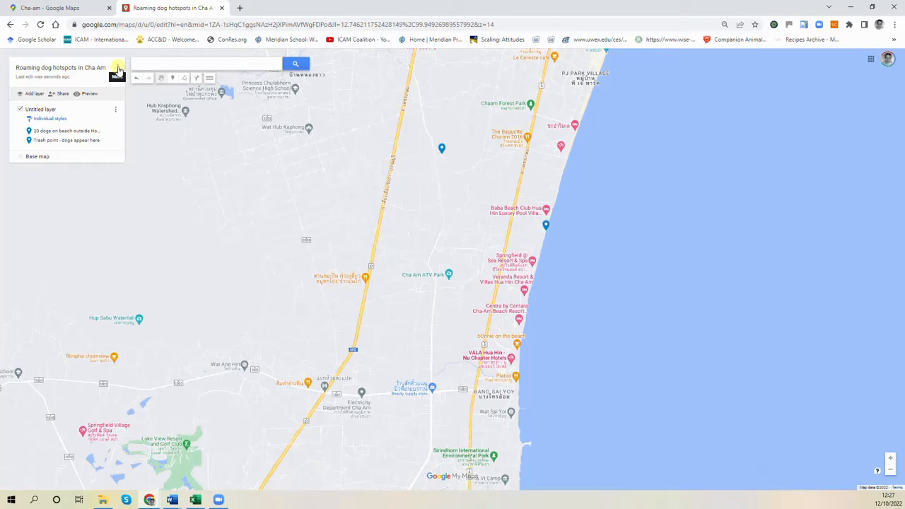
Export the entire map as a KMZ file and download it.
left_click(118, 69)
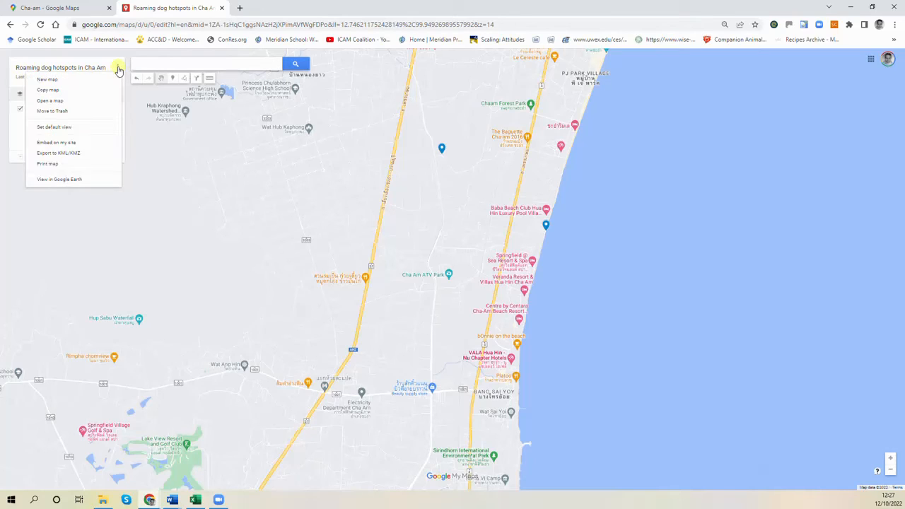
left_click(81, 154)
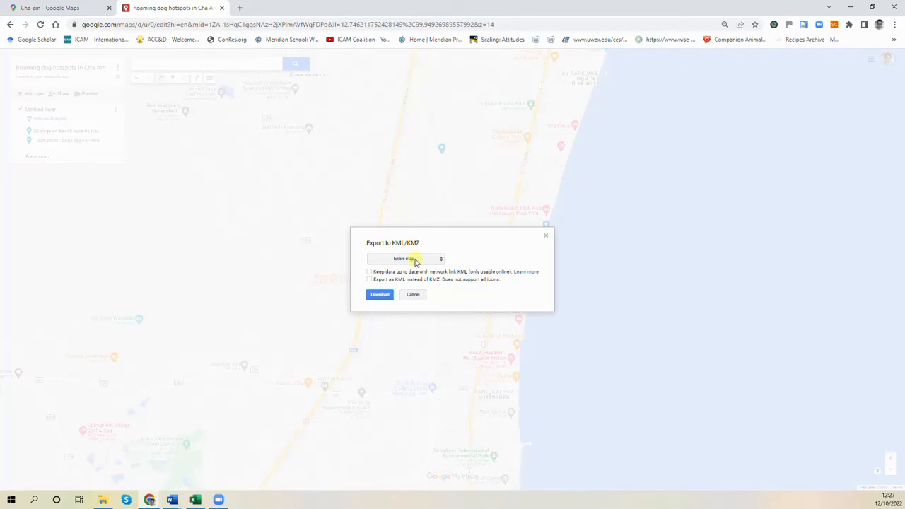
left_click(382, 297)
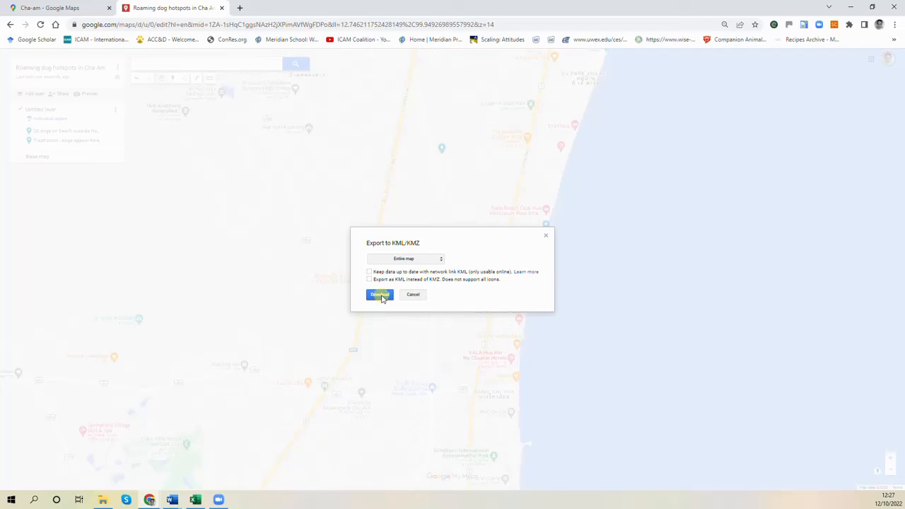